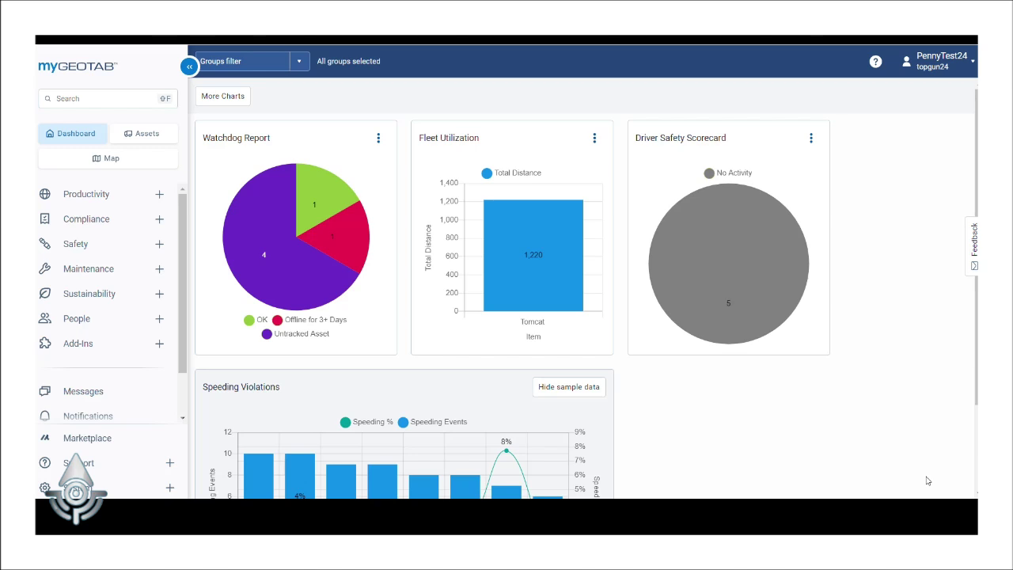
- Open People > Users & Drivers and browse the list of 20 users
click(82, 325)
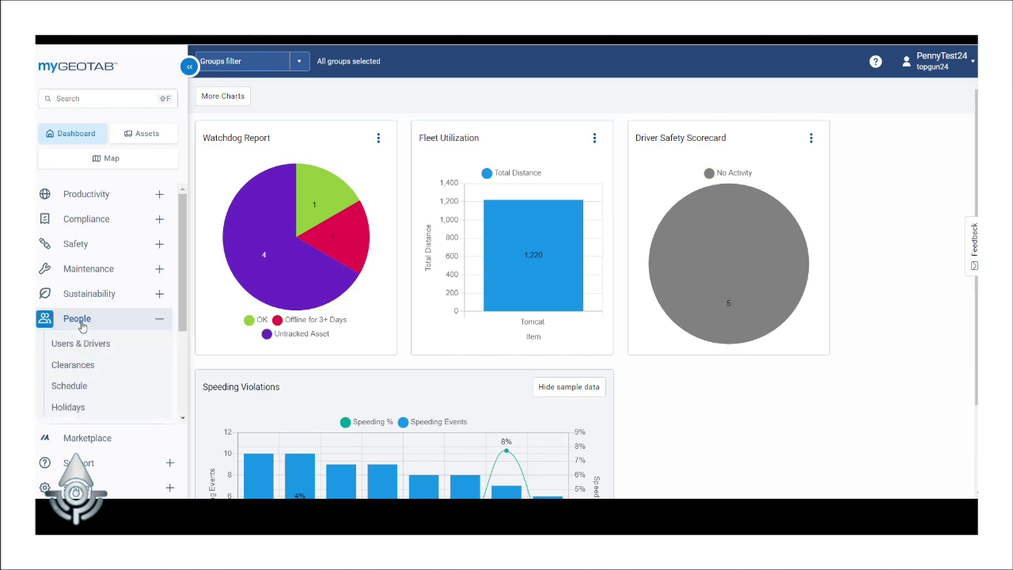
click(83, 351)
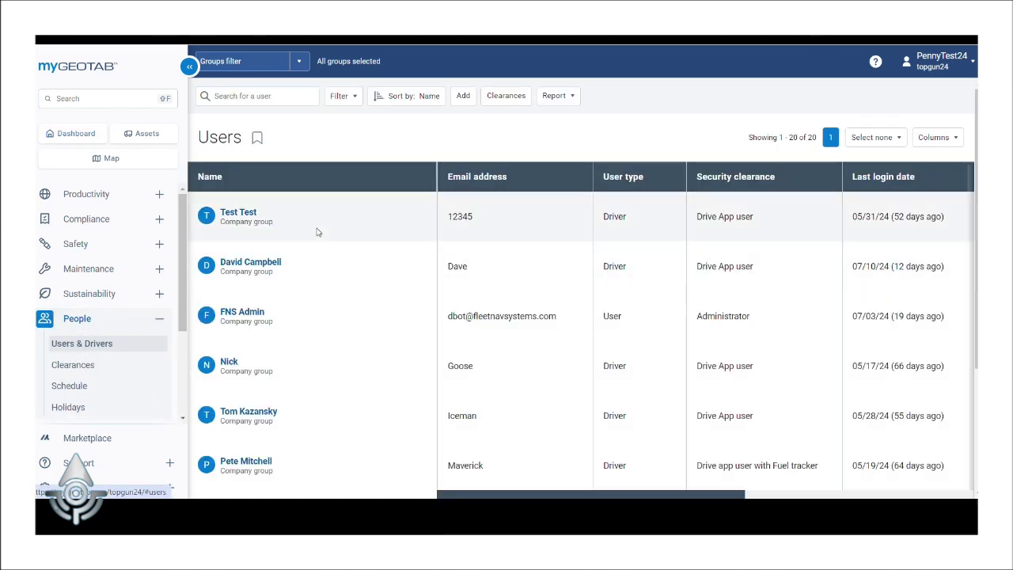
scroll(315, 230, down, 2)
scroll(317, 317, down, 1)
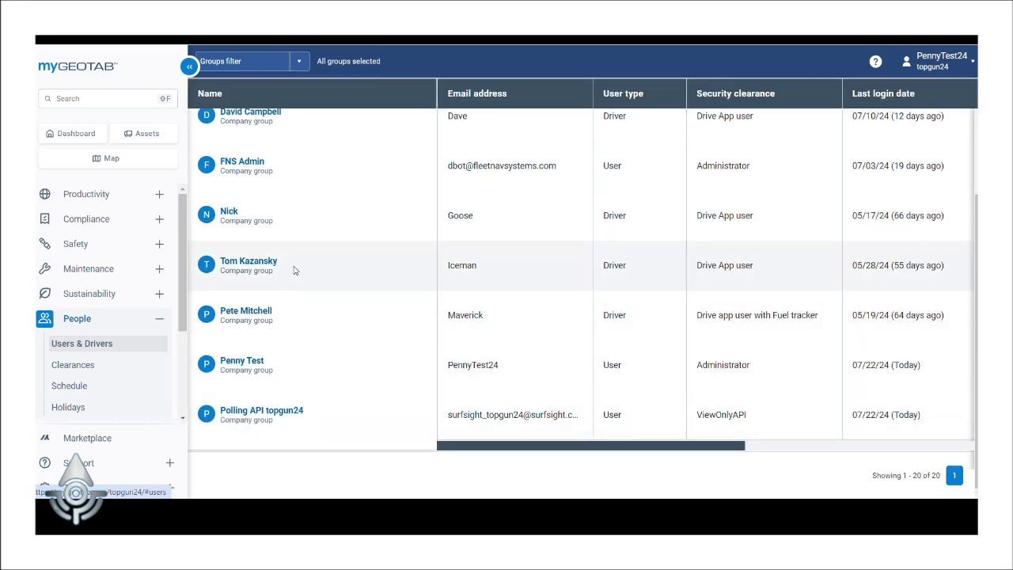
scroll(294, 237, up, 3)
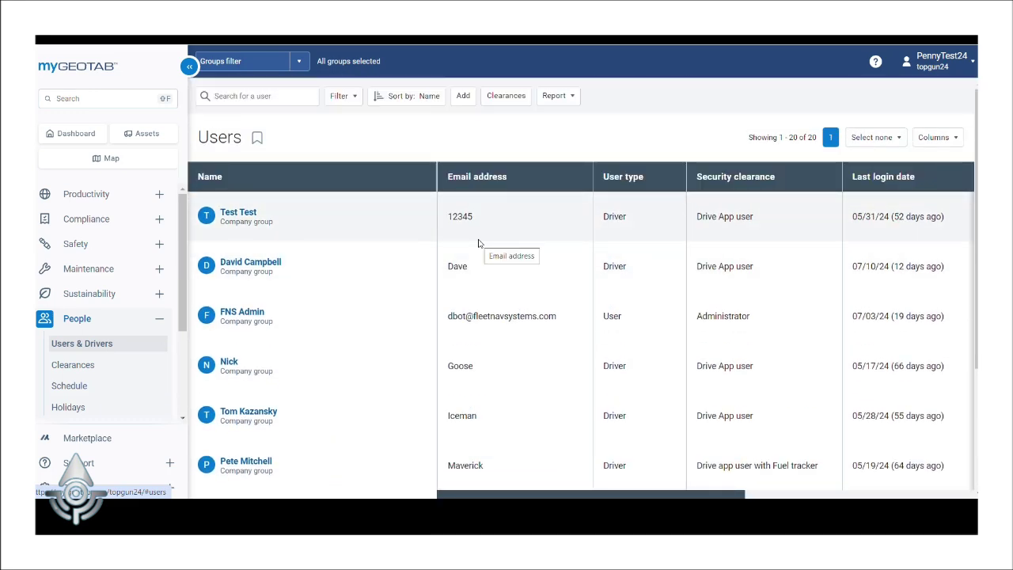
click(239, 215)
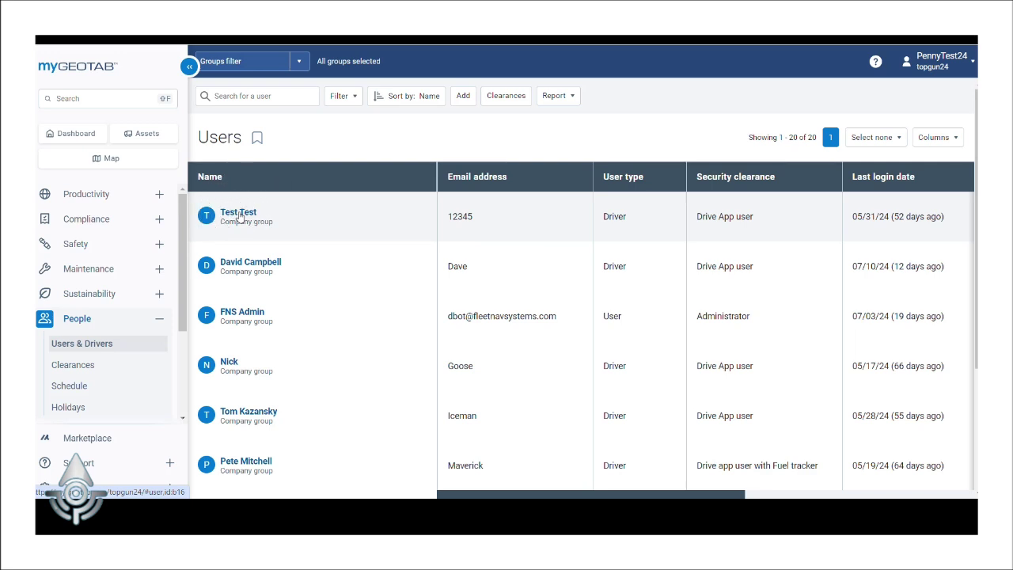
- Add a new user and fill in their email, first name and last name on the User tab
click(466, 95)
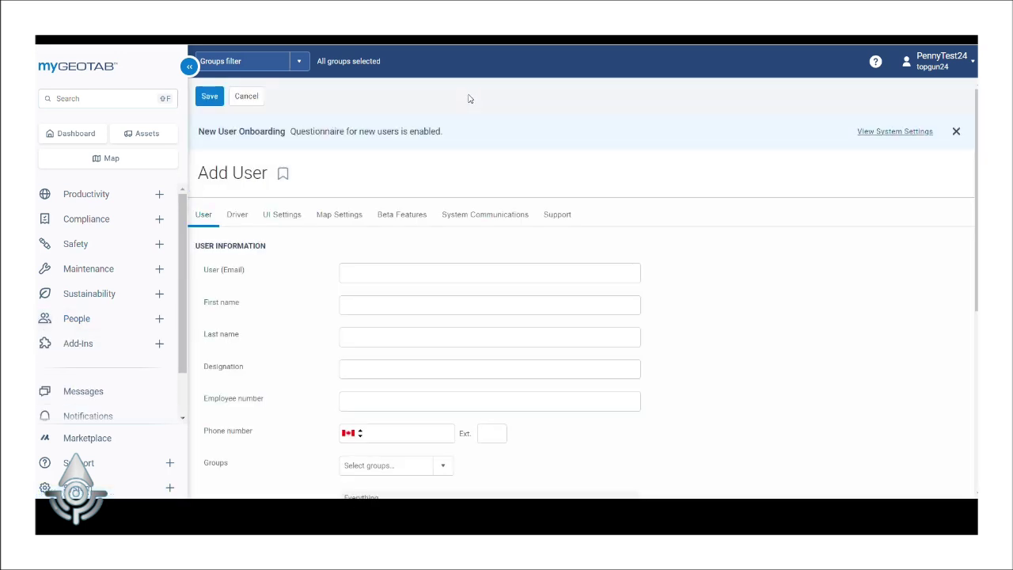
click(205, 219)
click(352, 270)
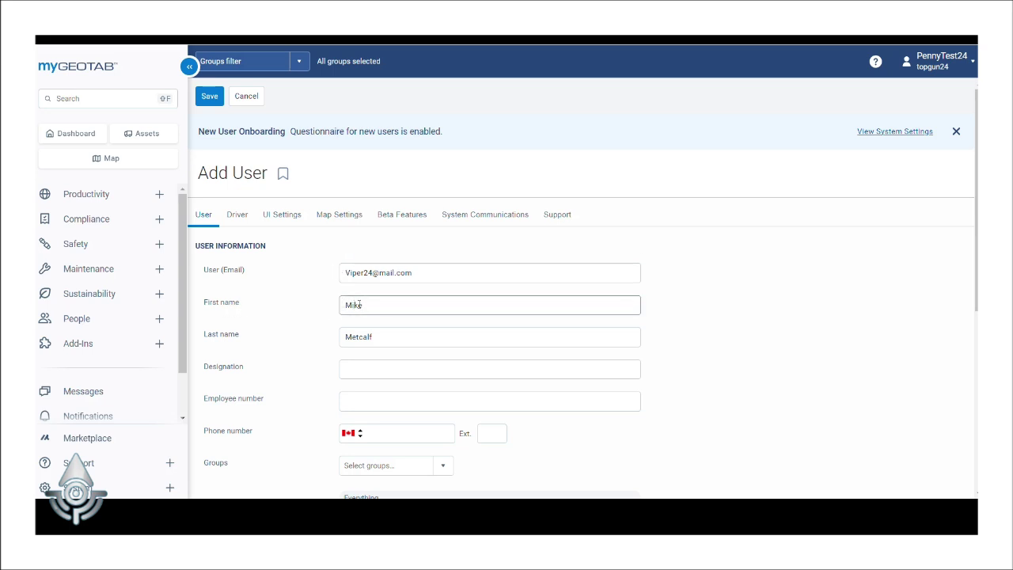
click(475, 336)
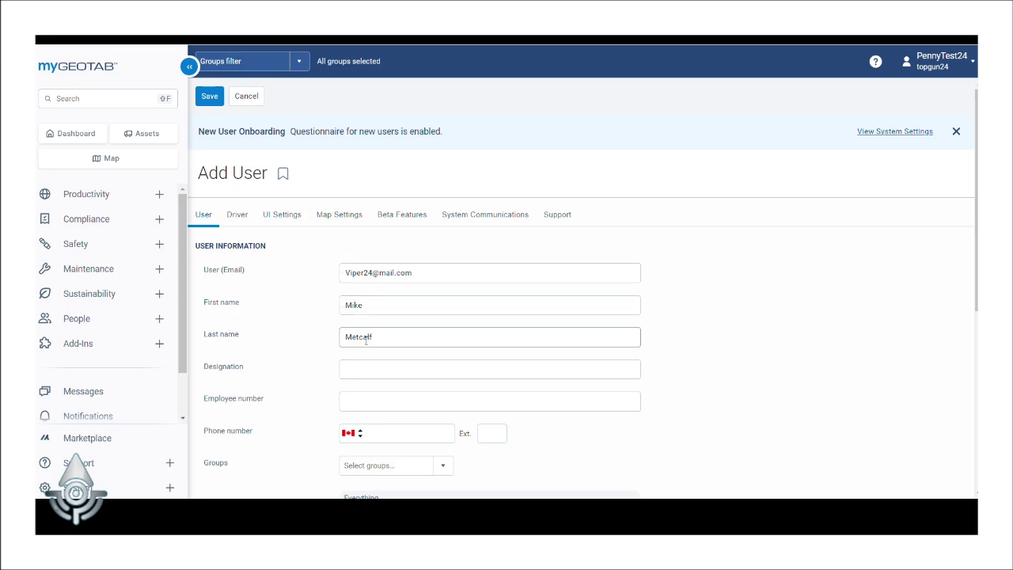
- Set Force password change to No under Authentication and Security
scroll(522, 324, down, 2)
scroll(522, 324, down, 1)
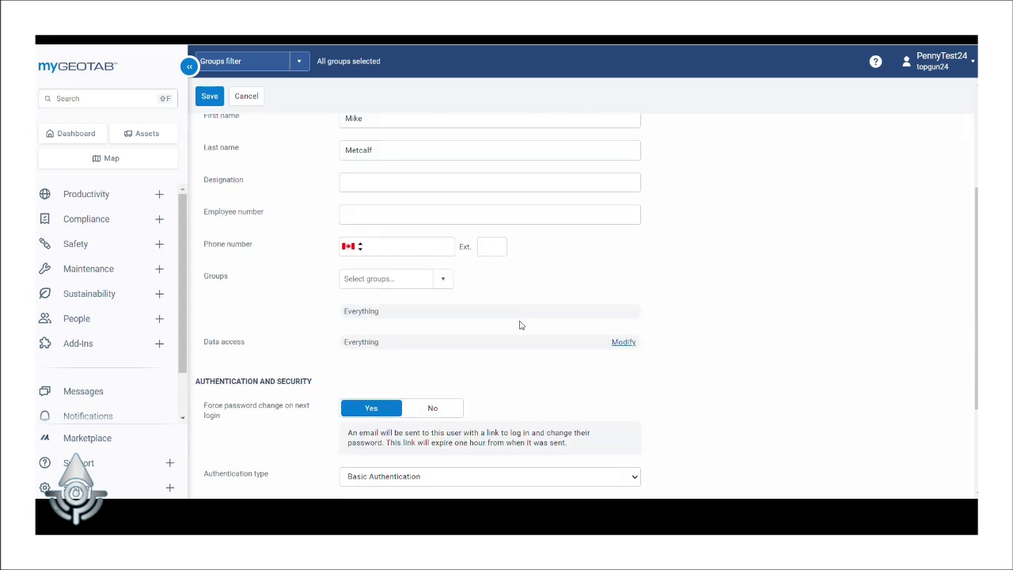
scroll(520, 325, down, 2)
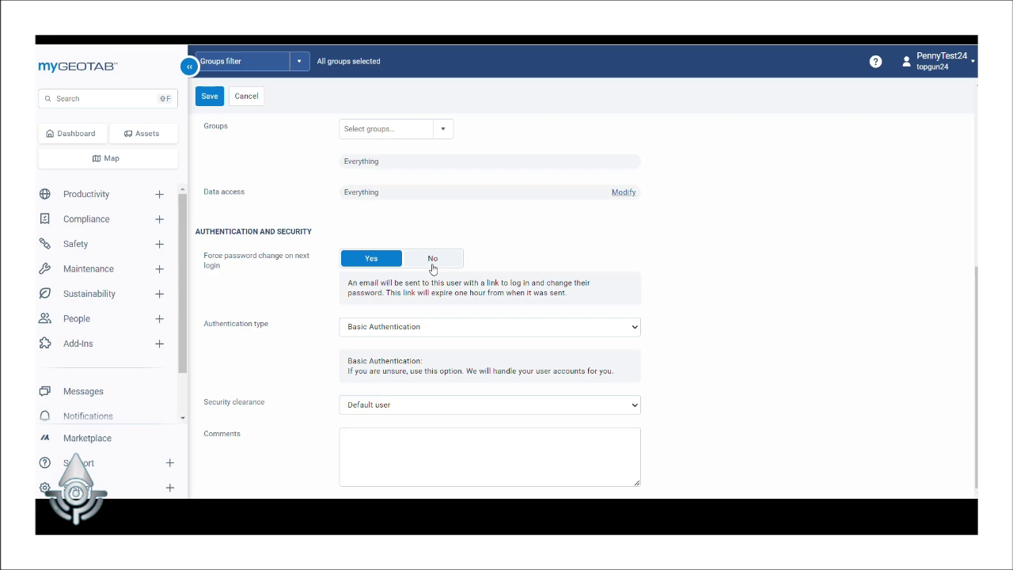
click(433, 266)
- Enter the user's password and confirm it
click(424, 258)
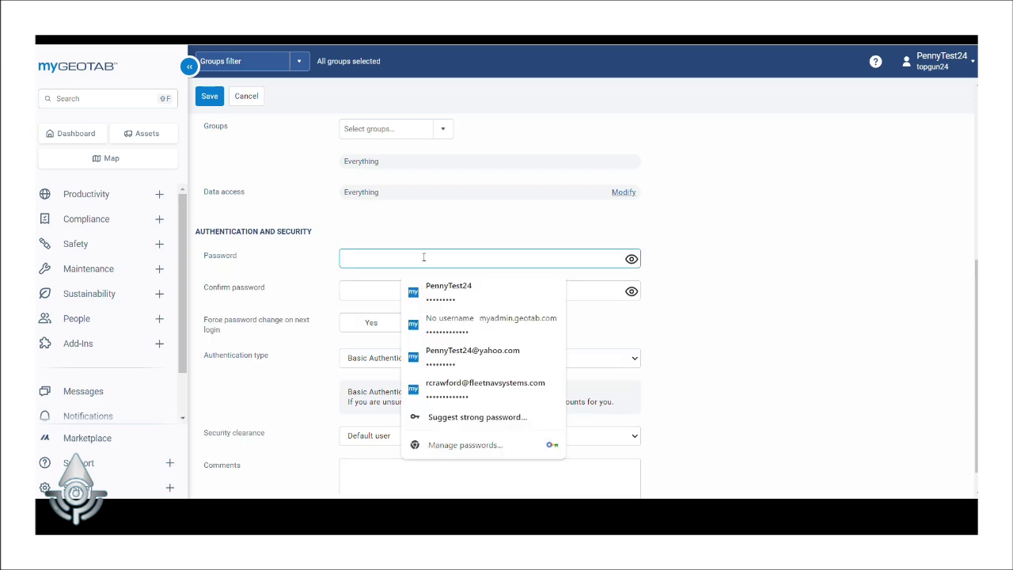
key(Tab)
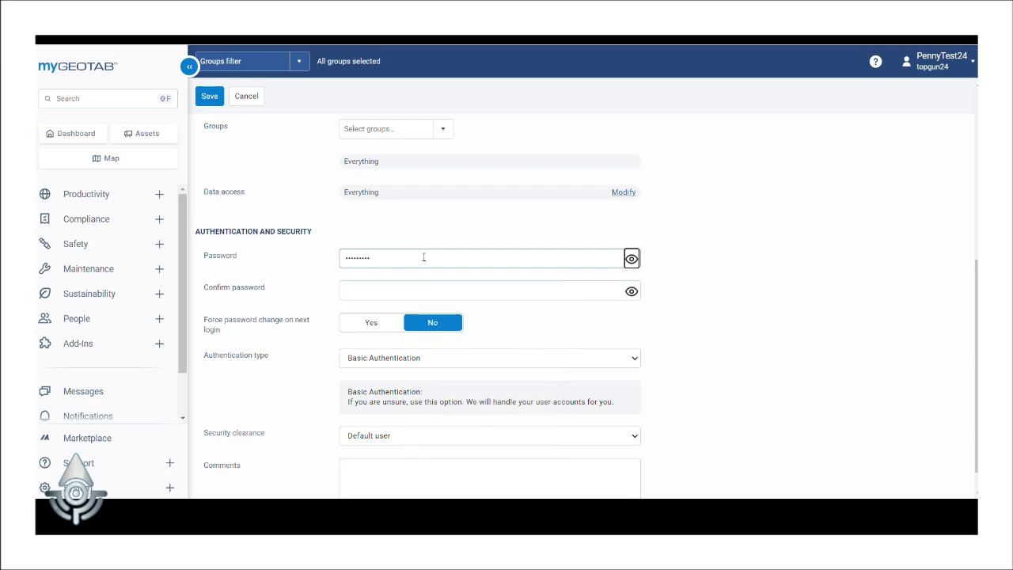
key(Tab)
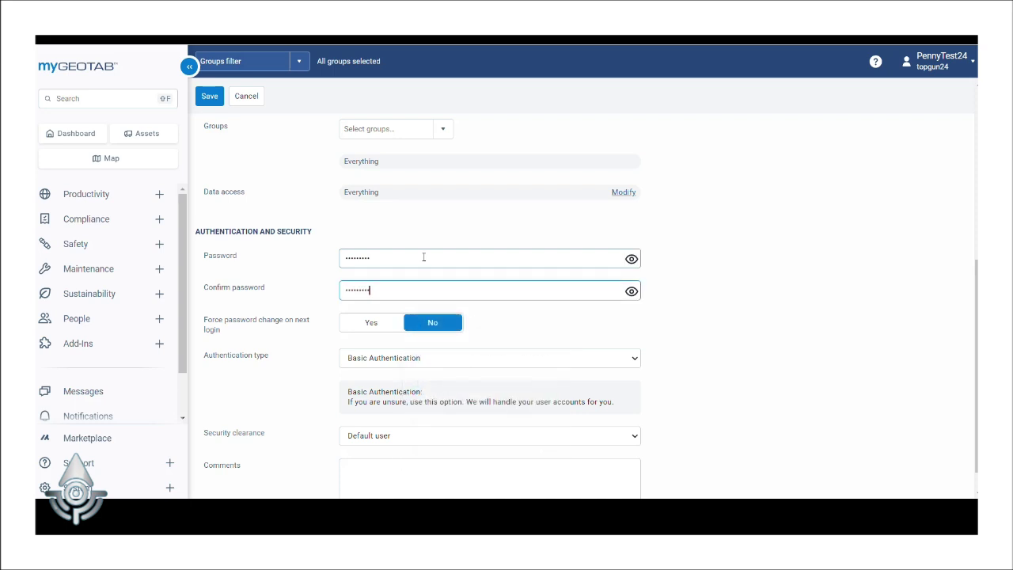
key(Tab)
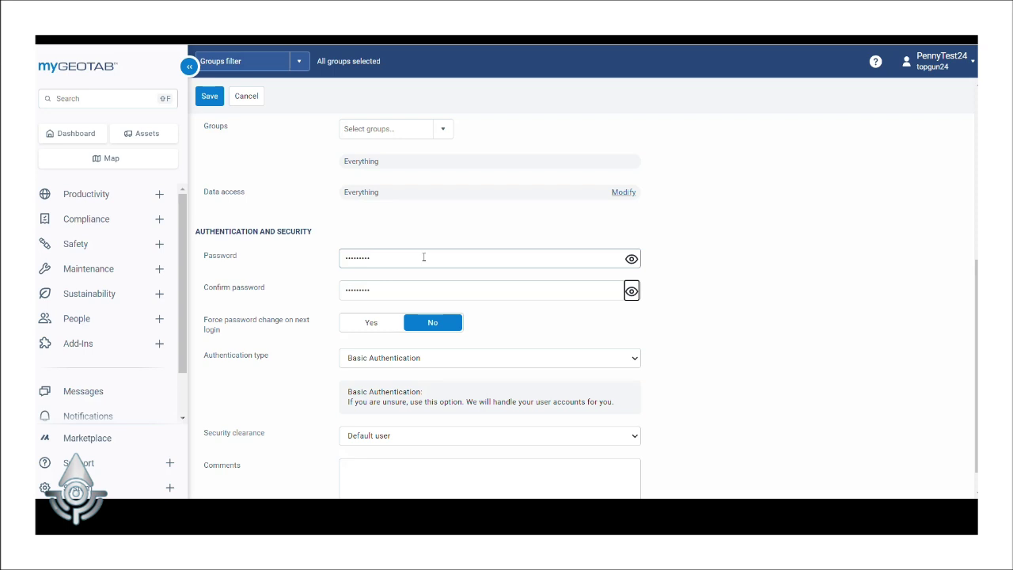
- Choose Drive App user in the Security clearance dropdown
scroll(423, 258, down, 1)
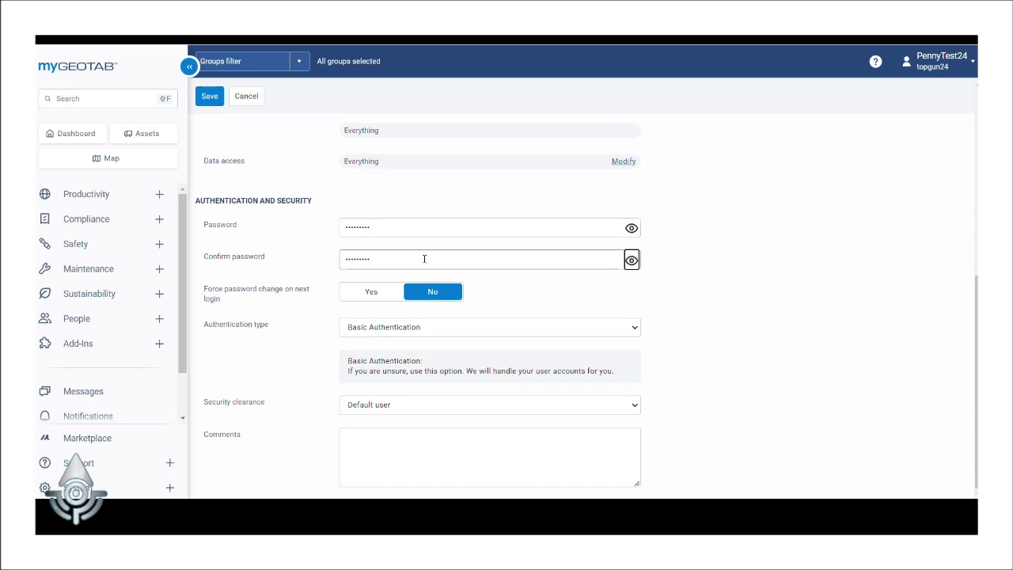
click(535, 409)
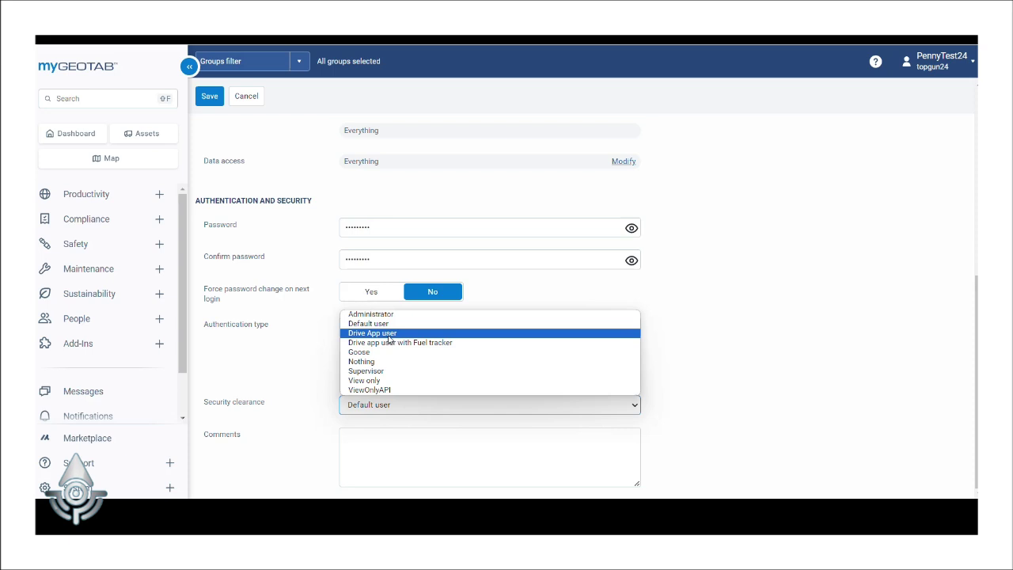
click(388, 336)
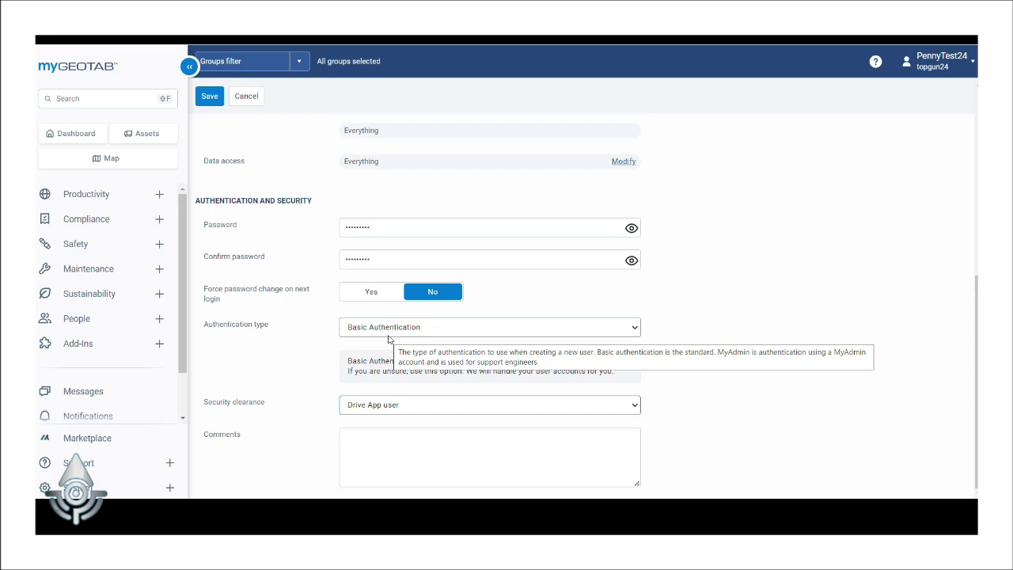
- On the Driver tab, mark the user as a driver and pick their license number
scroll(455, 475, up, 4)
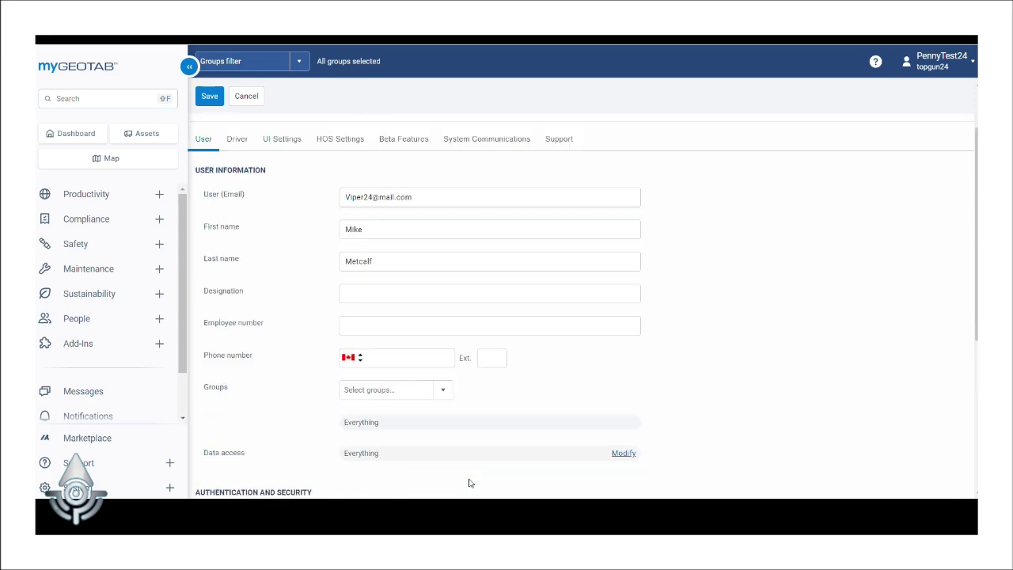
scroll(467, 481, up, 1)
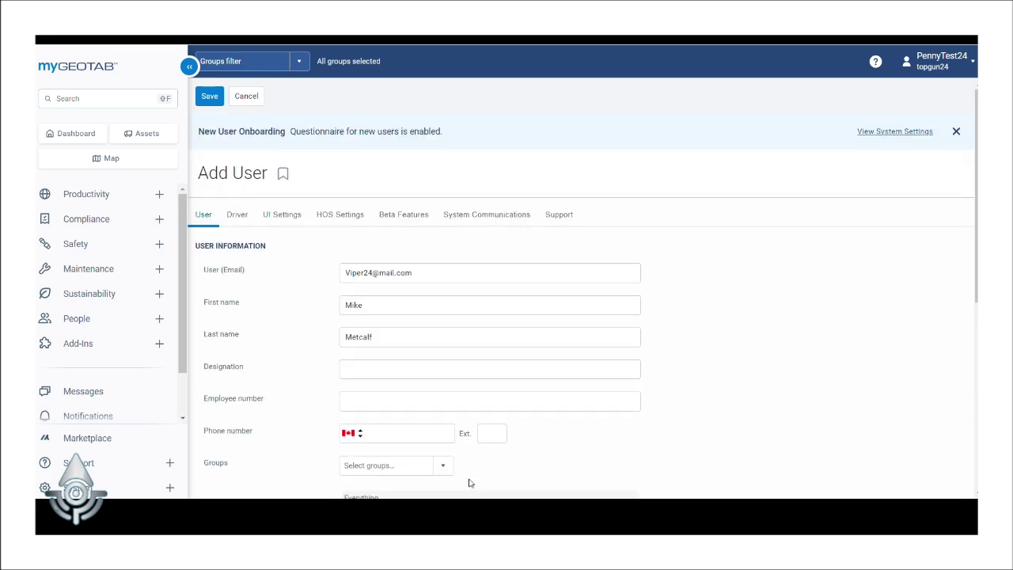
click(239, 219)
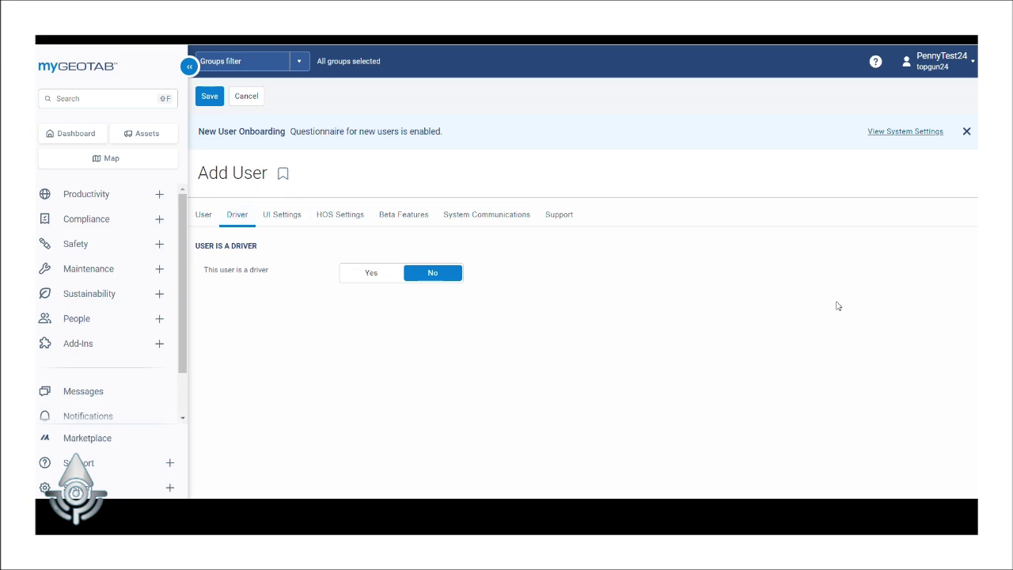
click(370, 277)
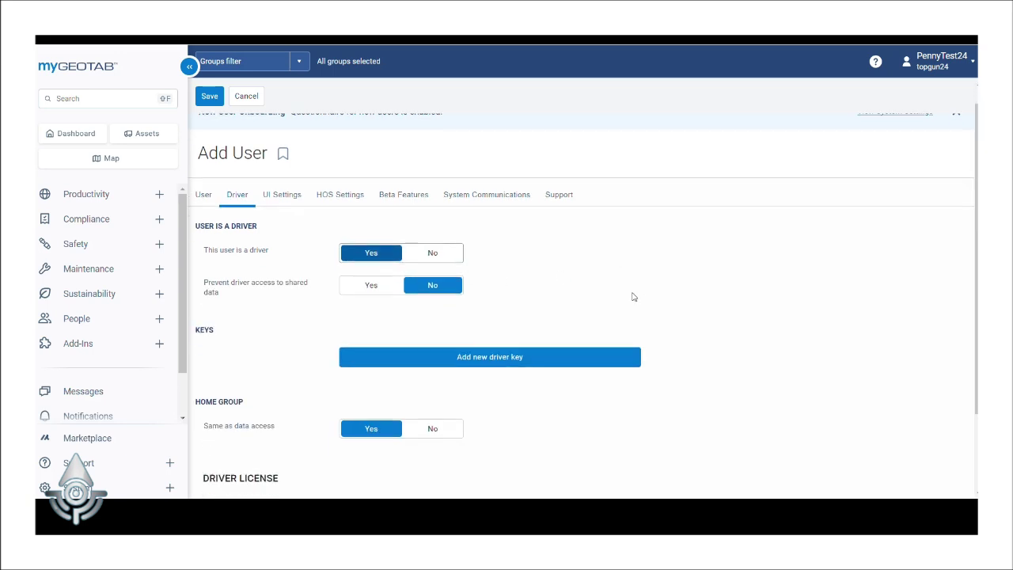
scroll(633, 293, down, 3)
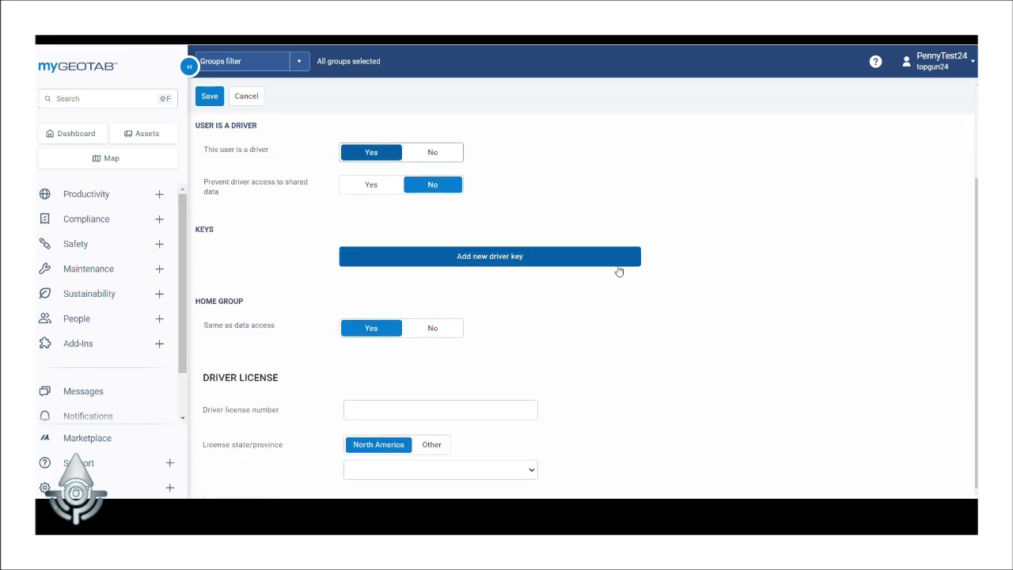
click(366, 411)
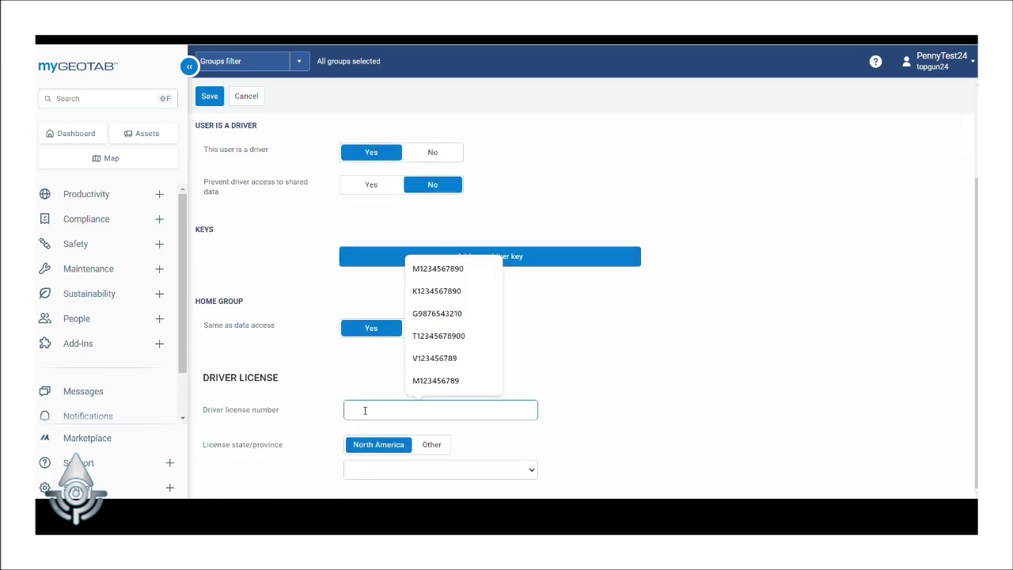
click(435, 358)
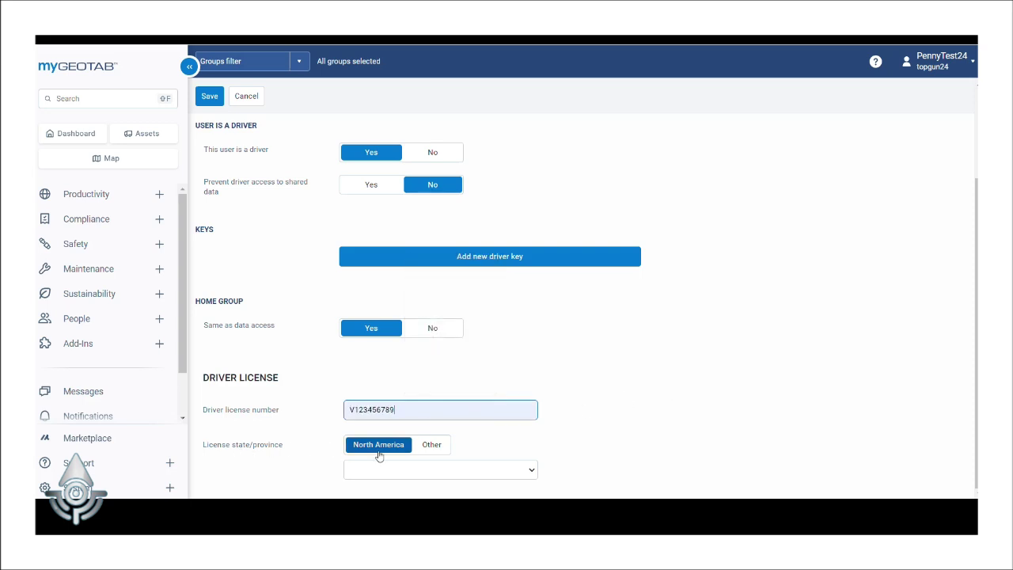
- Set the license issuing state to Montana
click(400, 469)
text(mont)
key(Down)
key(Down)
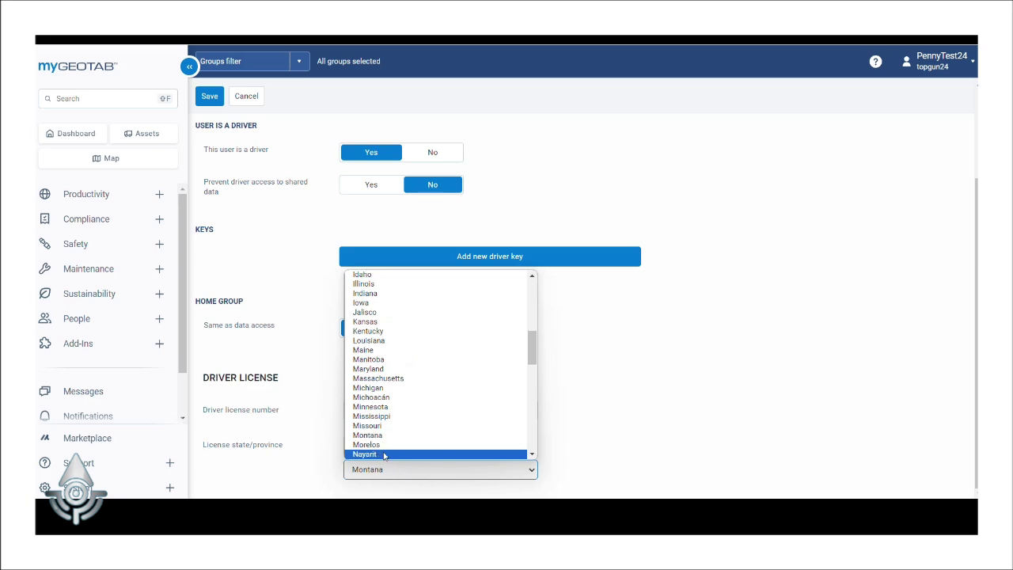
key(Up)
key(Up)
key(Return)
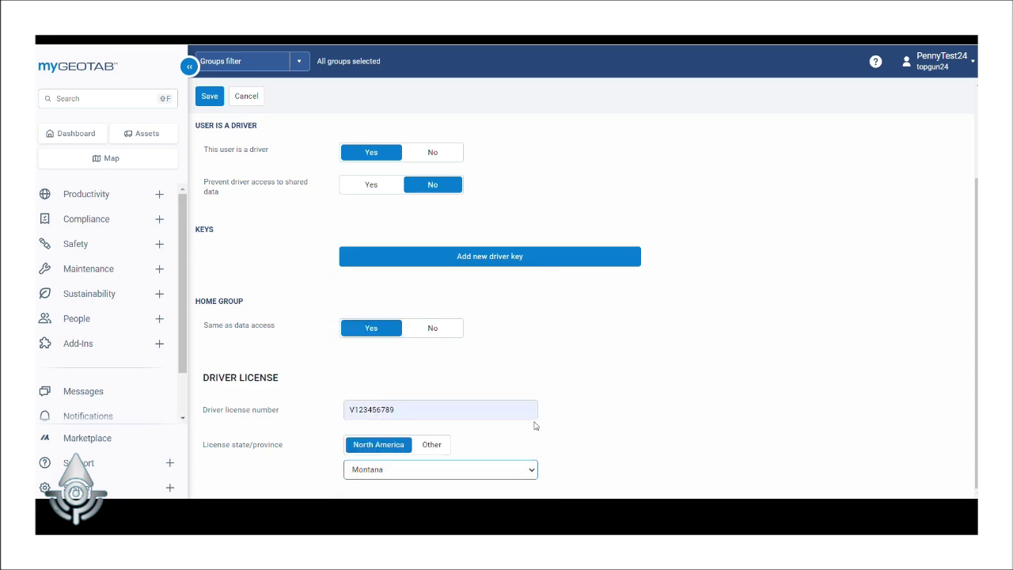
scroll(535, 426, up, 3)
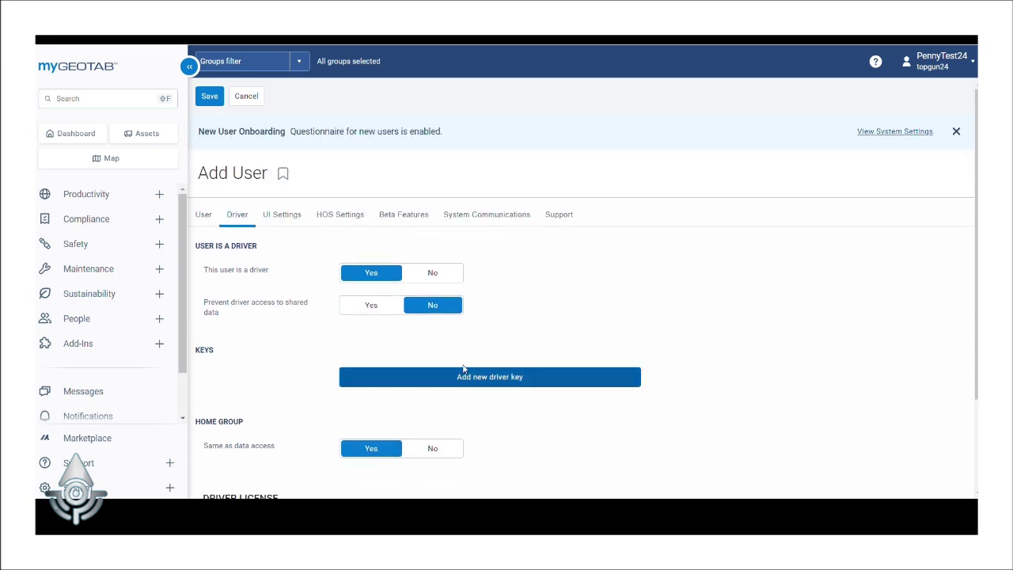
- Select the USA Property 70-hour/8-day ruleset on the HOS Settings tab
click(339, 218)
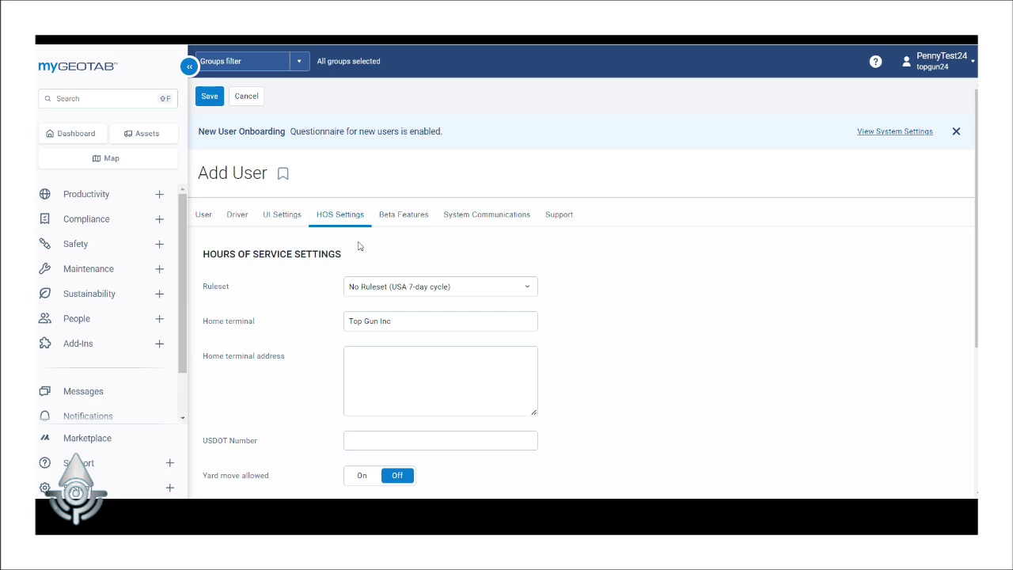
click(414, 289)
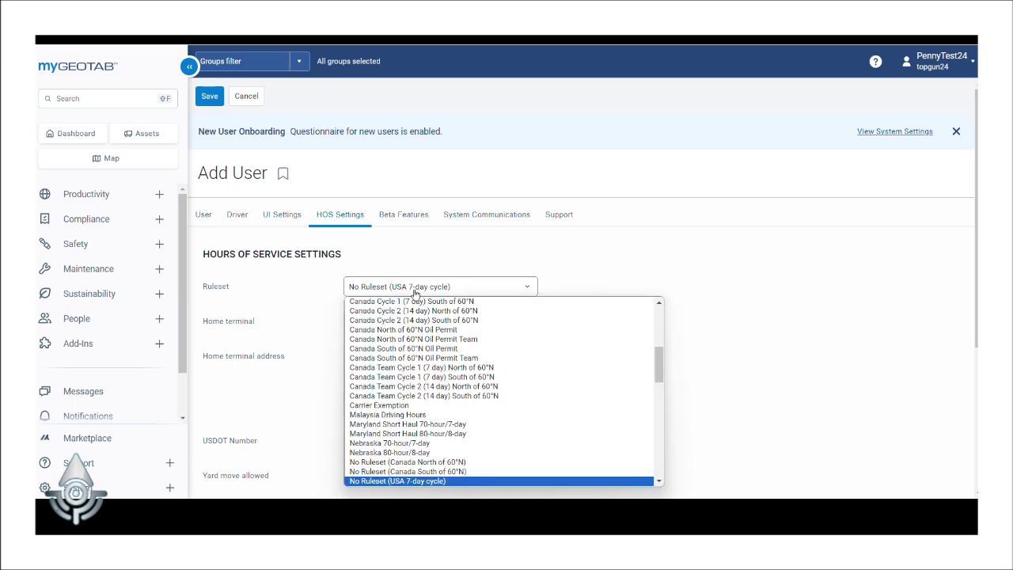
scroll(497, 389, down, 5)
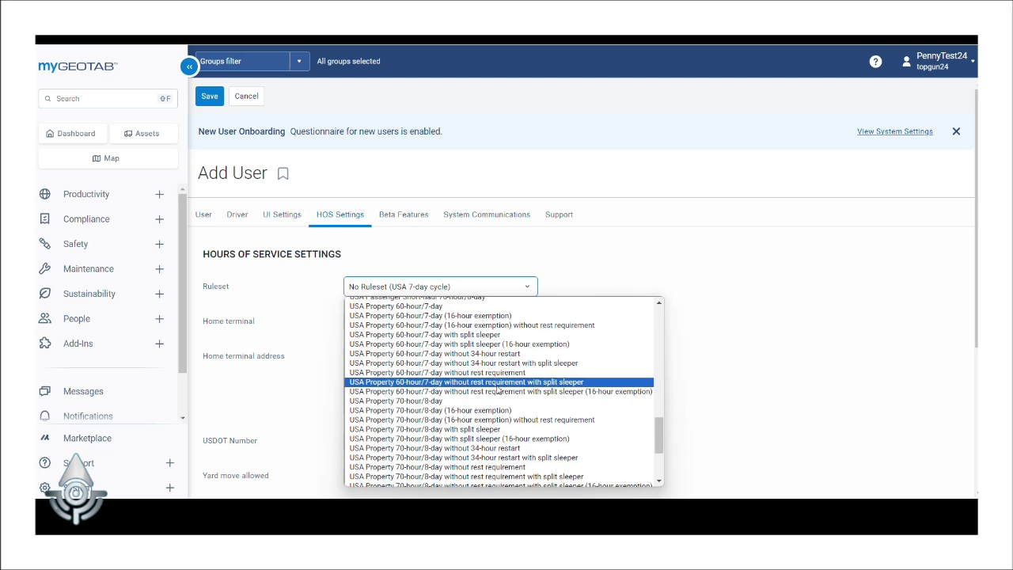
click(451, 402)
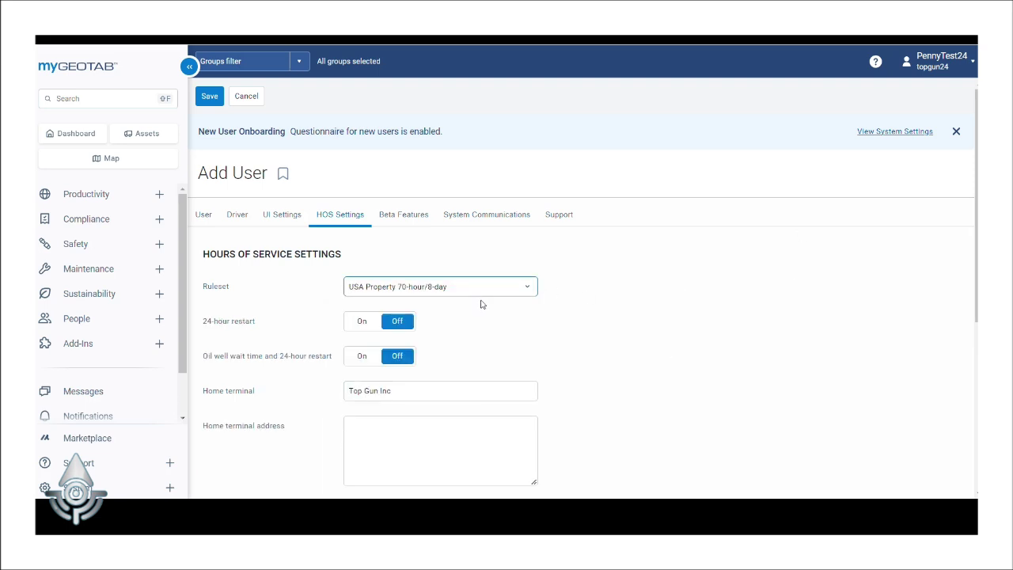
scroll(484, 301, down, 3)
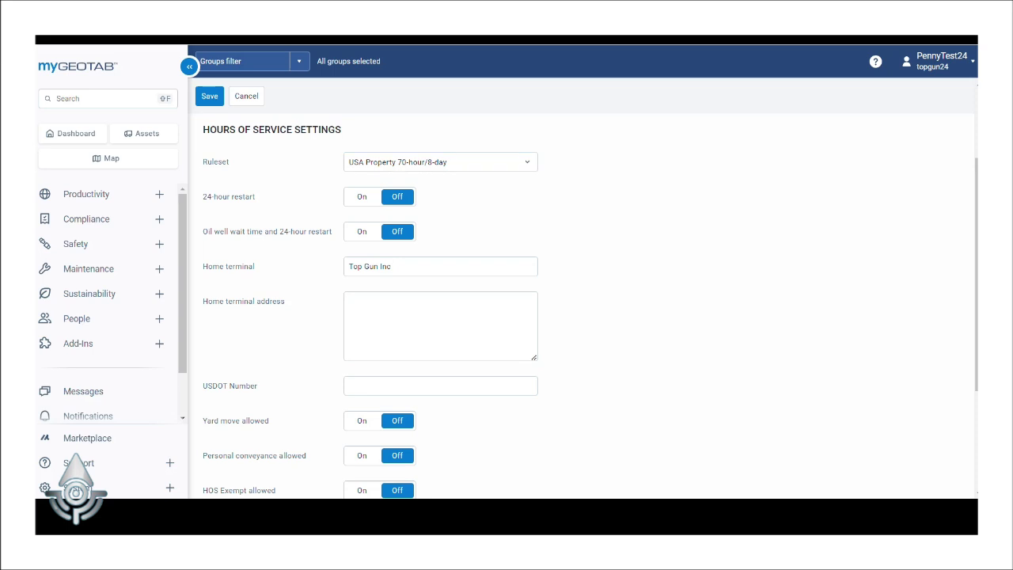
- Enter the home terminal address and choose USDOT number 8675309
click(482, 343)
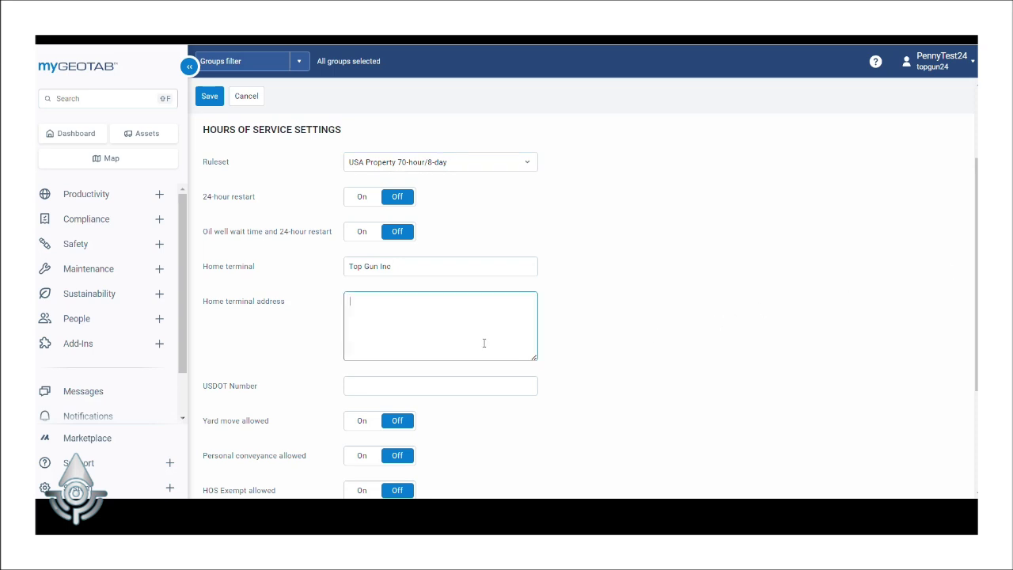
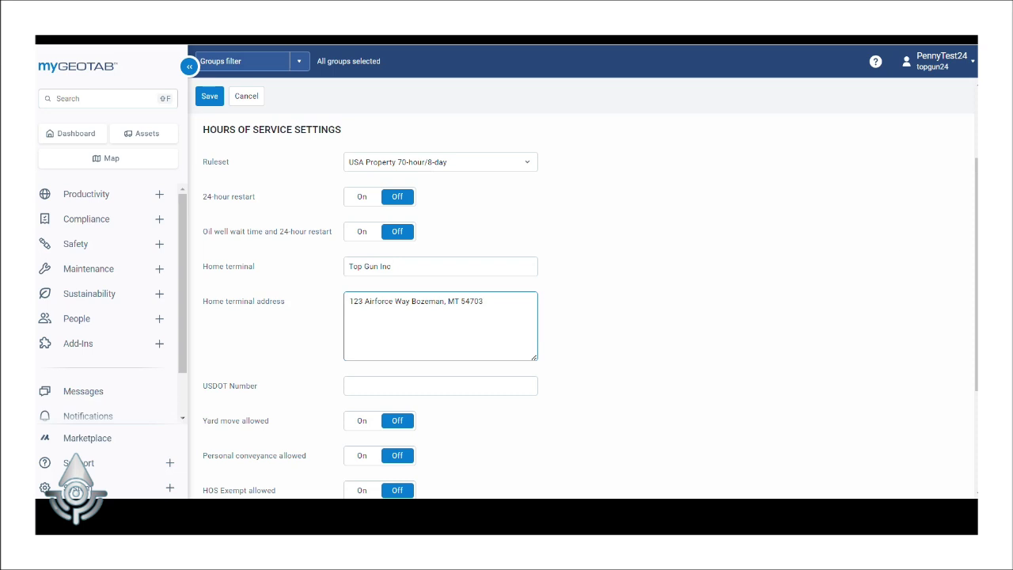
click(513, 390)
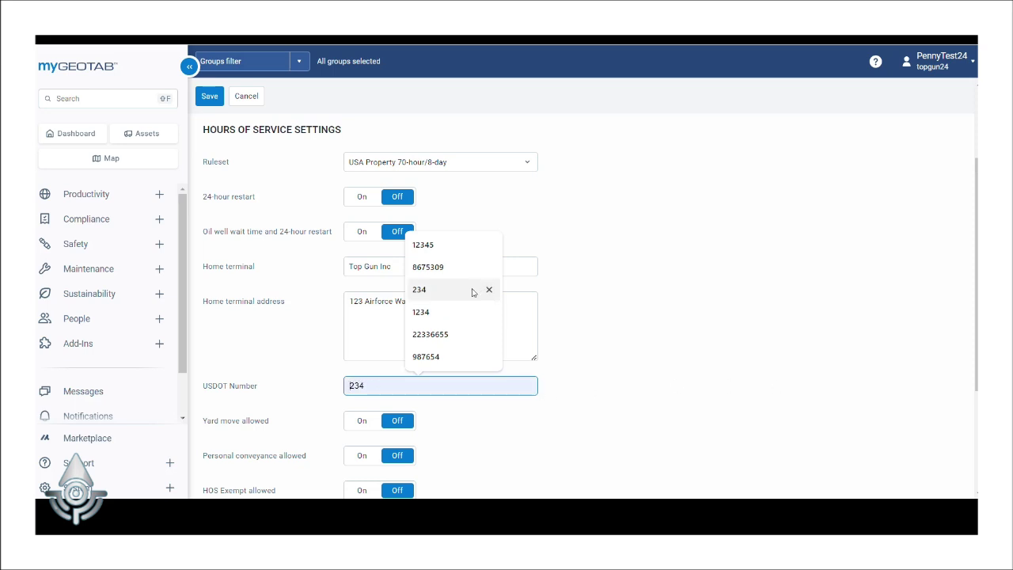
click(428, 266)
scroll(766, 440, down, 2)
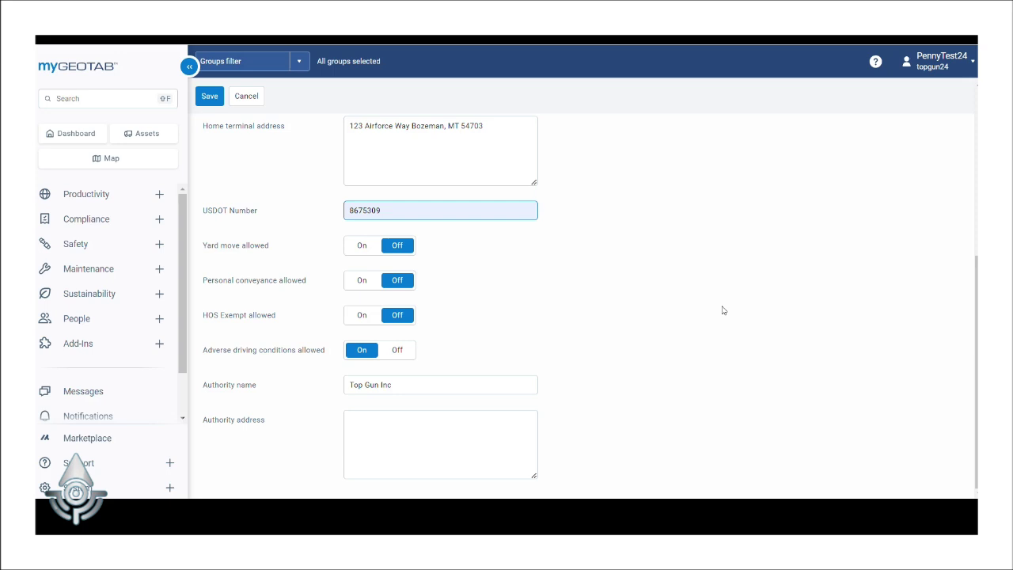
- Turn on yard moves and personal conveyance, and enter the authority address
click(361, 246)
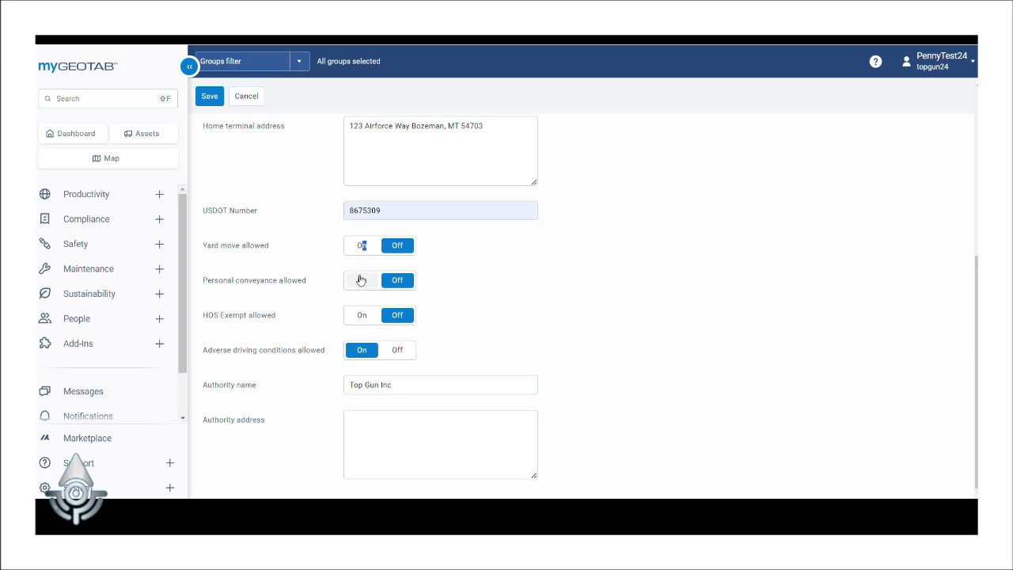
click(361, 280)
scroll(561, 391, down, 1)
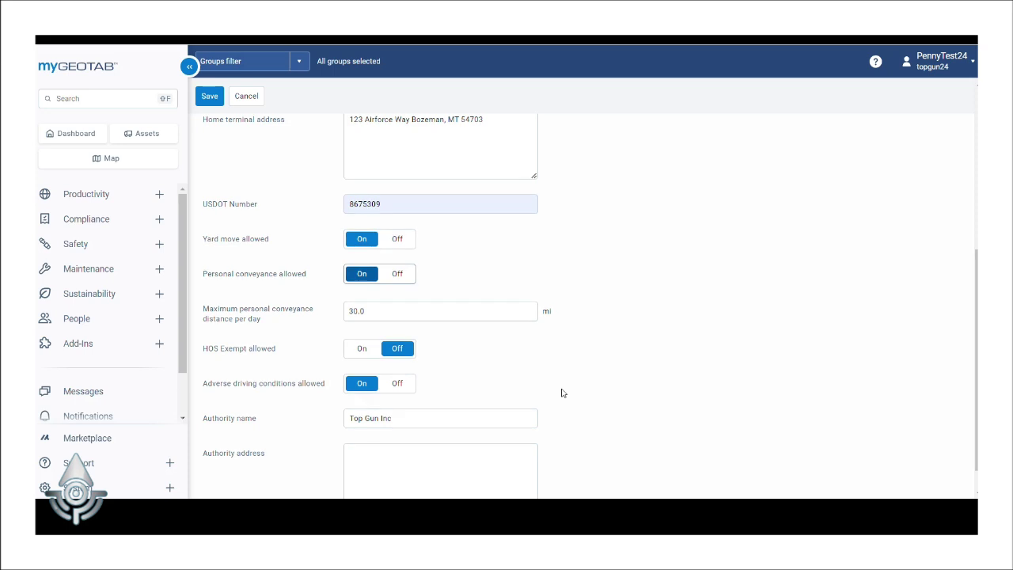
click(414, 428)
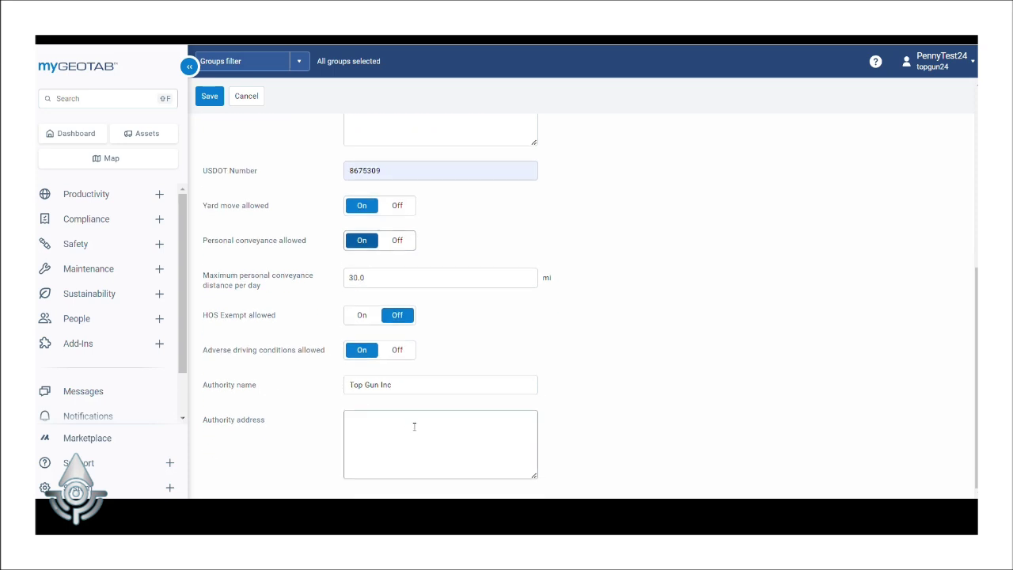
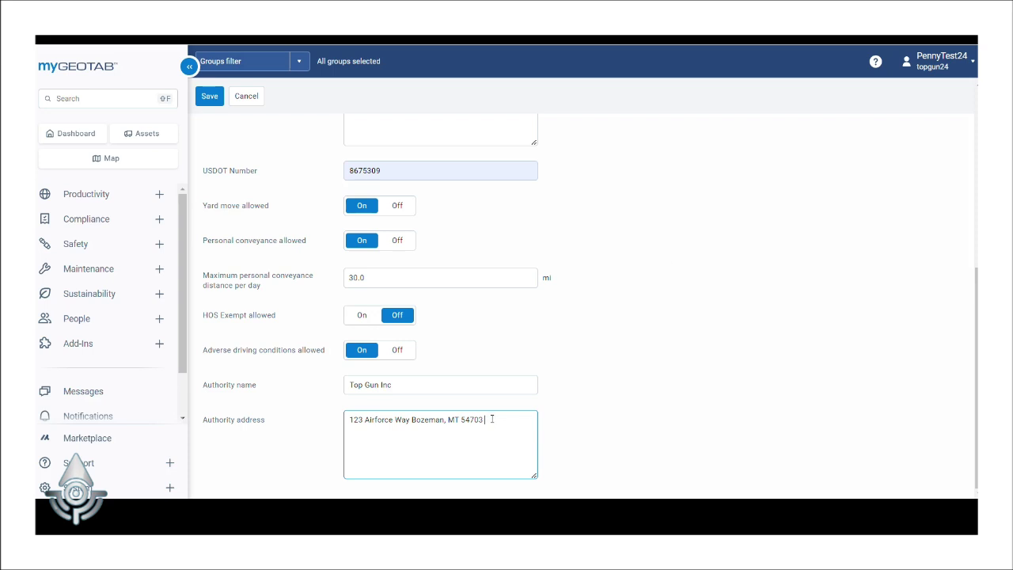
- Save the new driver user from the top of the Add User form
scroll(491, 418, up, 5)
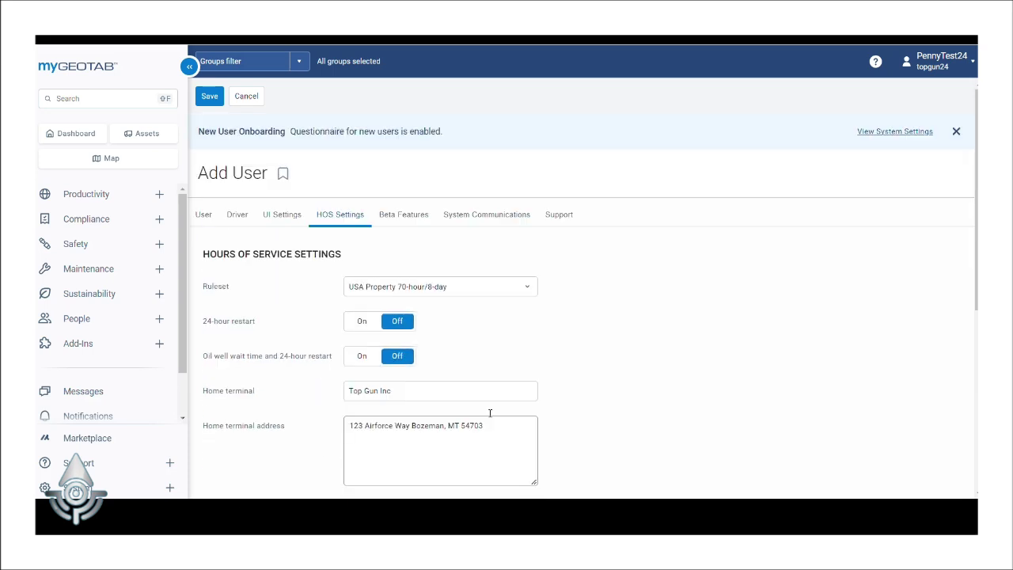
click(210, 96)
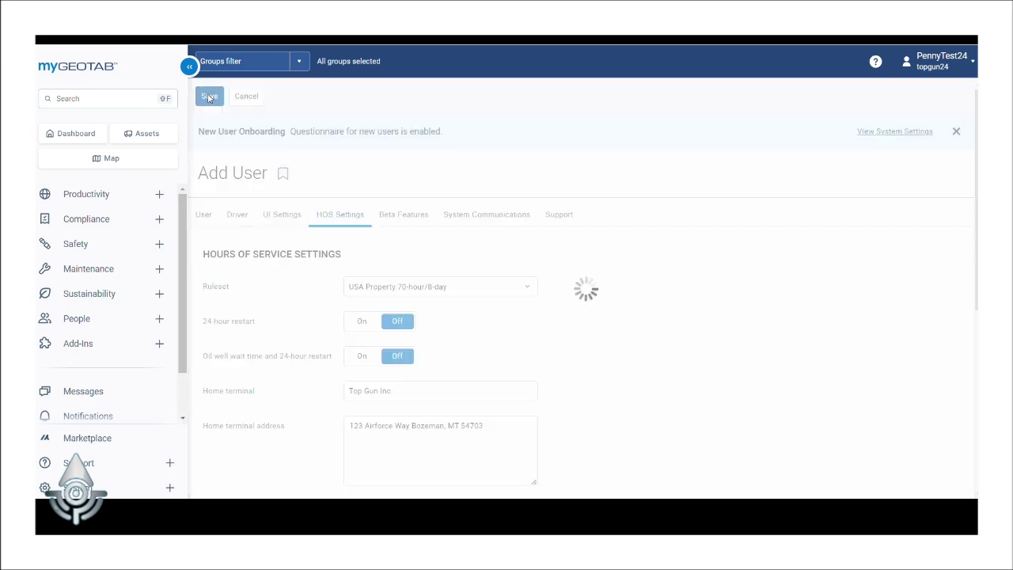